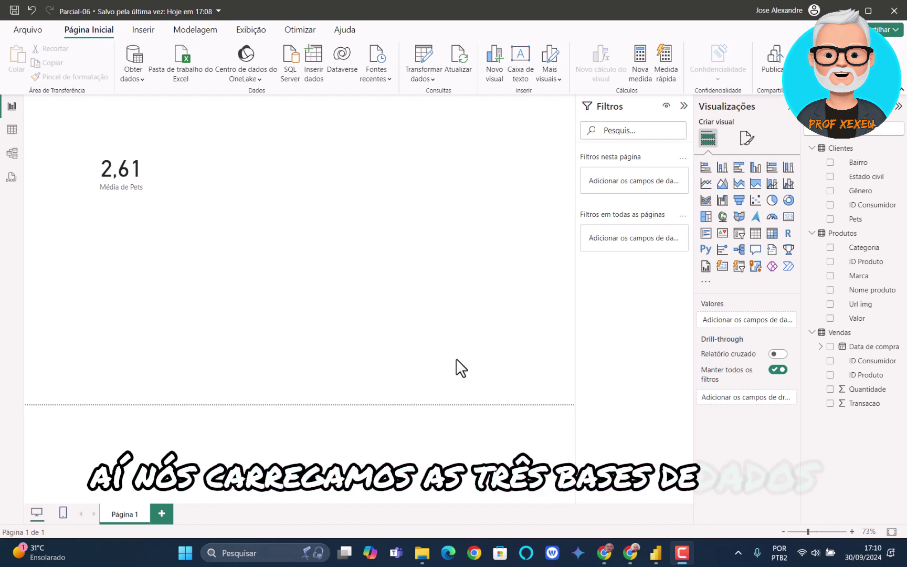
# Add a card with the sum of Quantidade from Vendas and place it beside the Média de Pets card
pyautogui.click(12, 154)
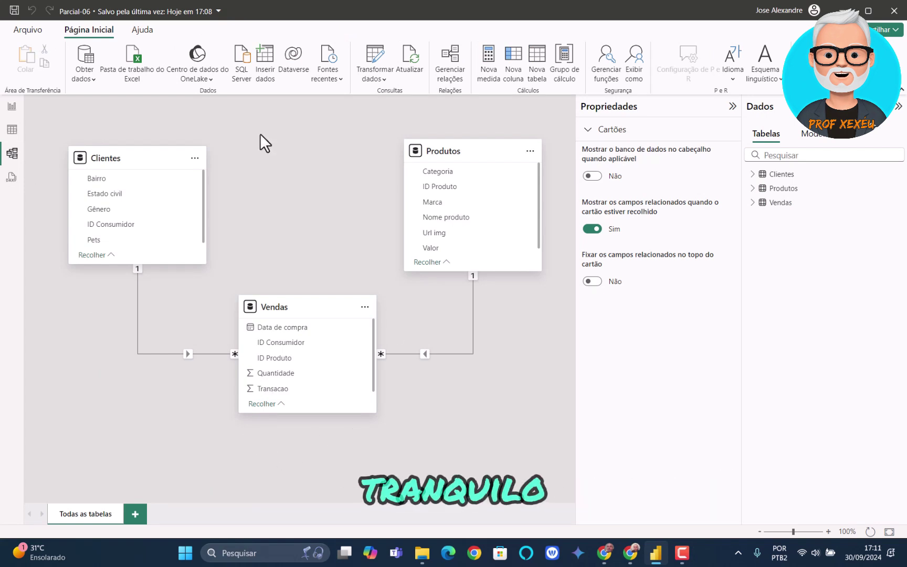
pyautogui.click(12, 107)
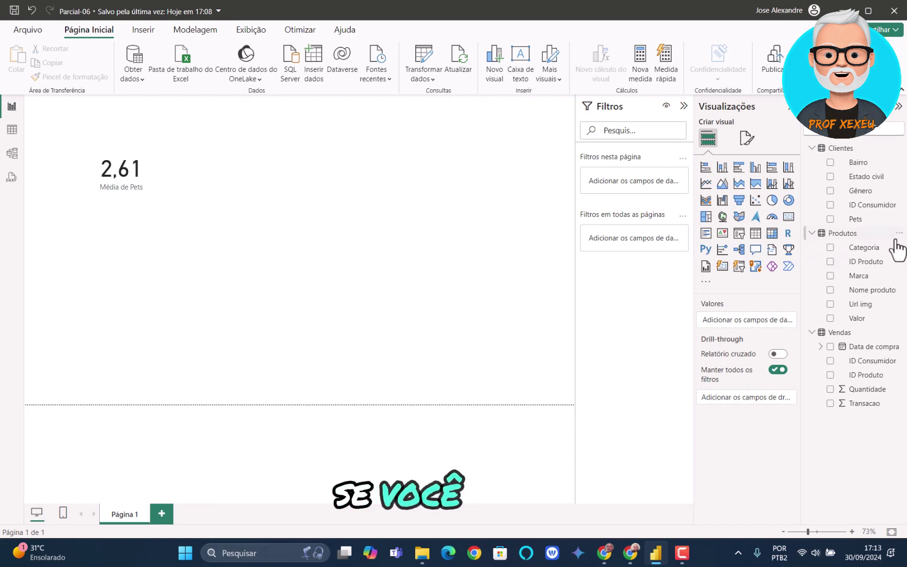
pyautogui.moveTo(891, 233)
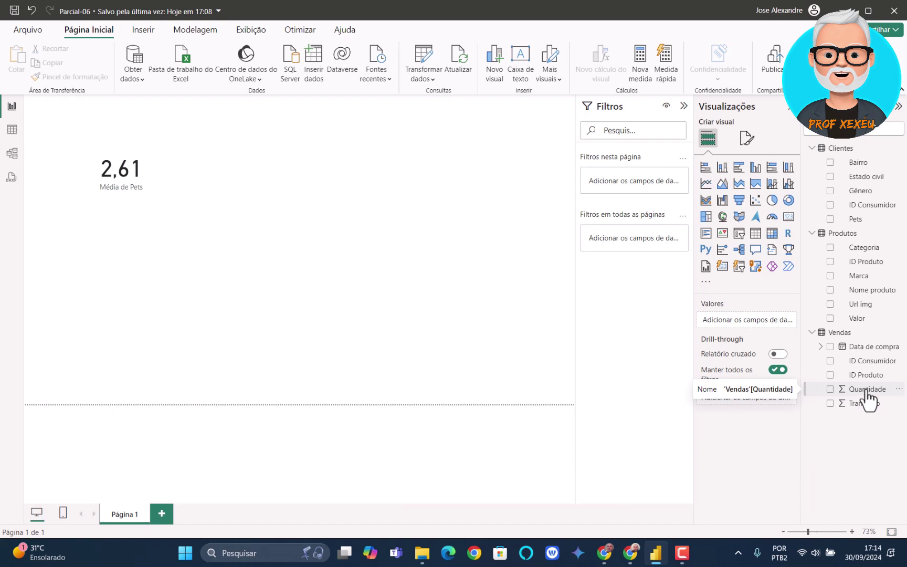
pyautogui.click(788, 215)
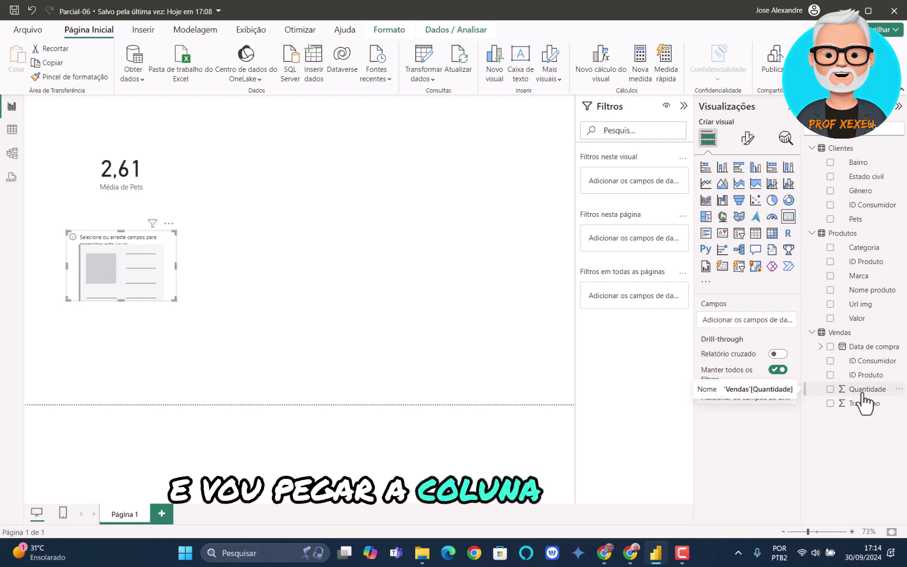
pyautogui.moveTo(863, 397); pyautogui.dragTo(757, 321)
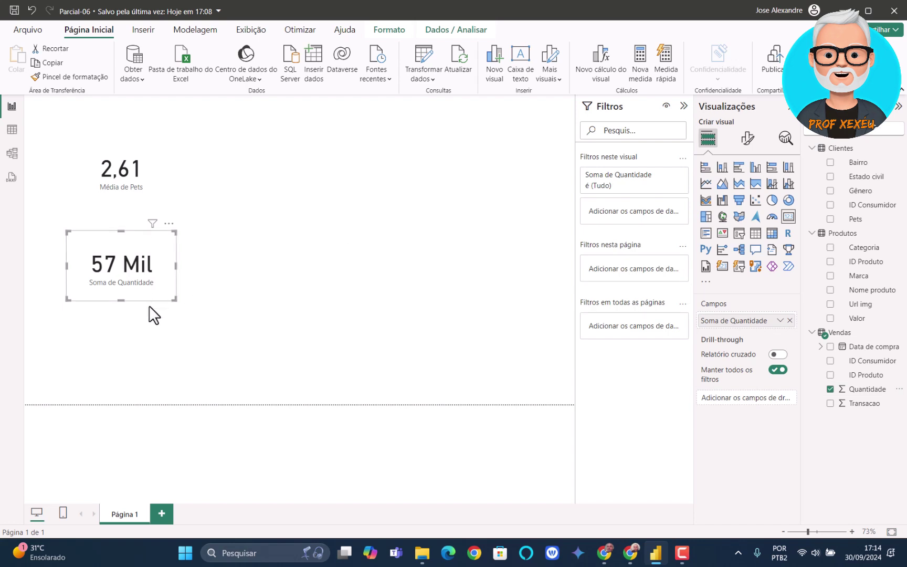
pyautogui.moveTo(150, 297); pyautogui.dragTo(253, 197)
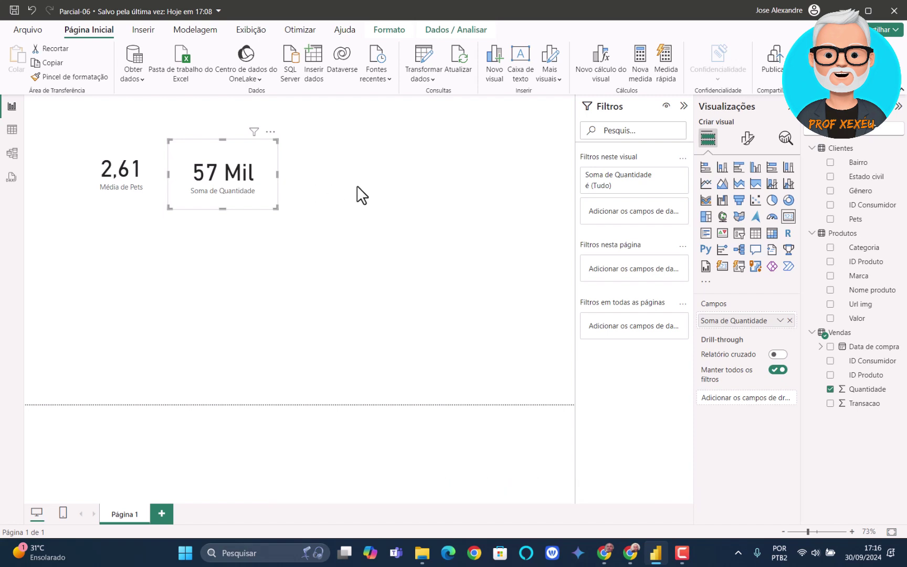
# Create a calculated column in the Vendas table with the formula ValorUnitario = RELATED(Produtos[Valor])
pyautogui.click(12, 131)
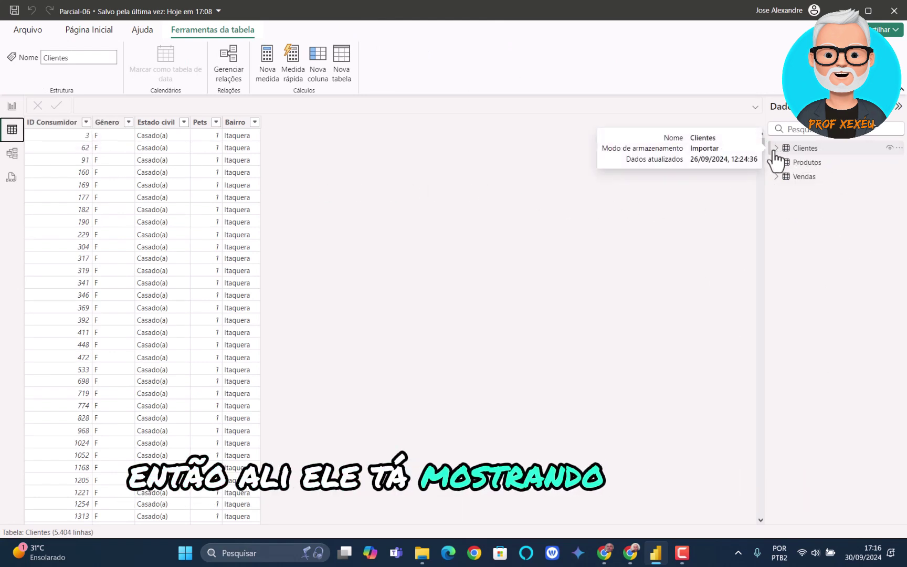
pyautogui.click(796, 167)
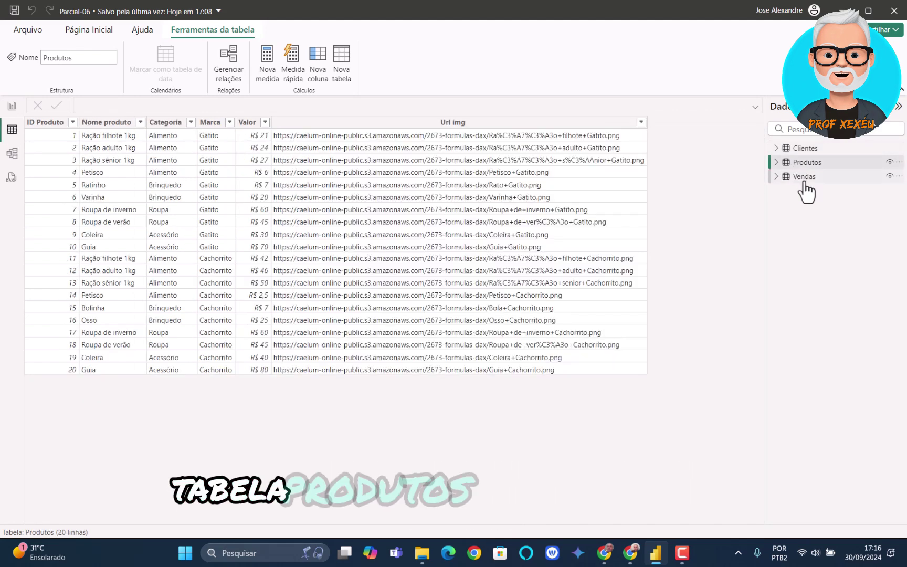
pyautogui.click(807, 178)
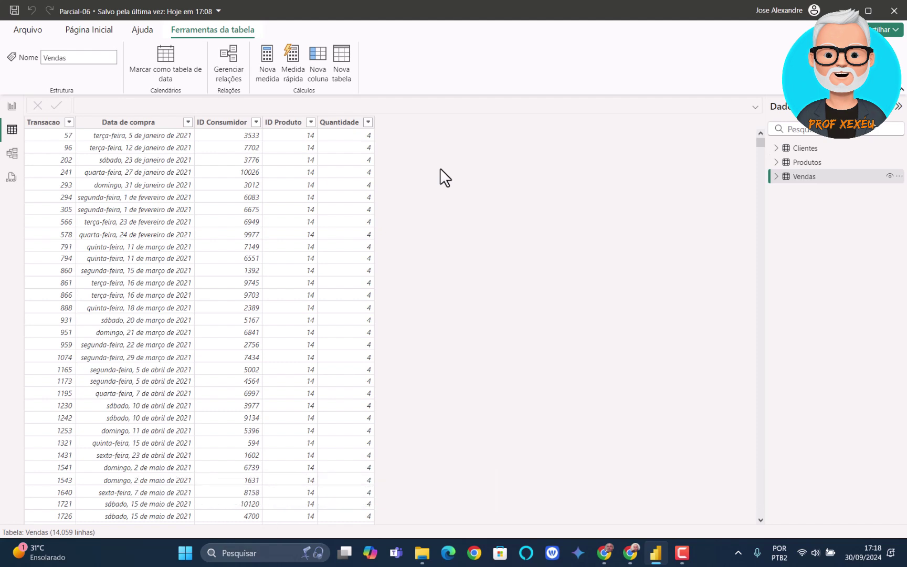
pyautogui.click(321, 53)
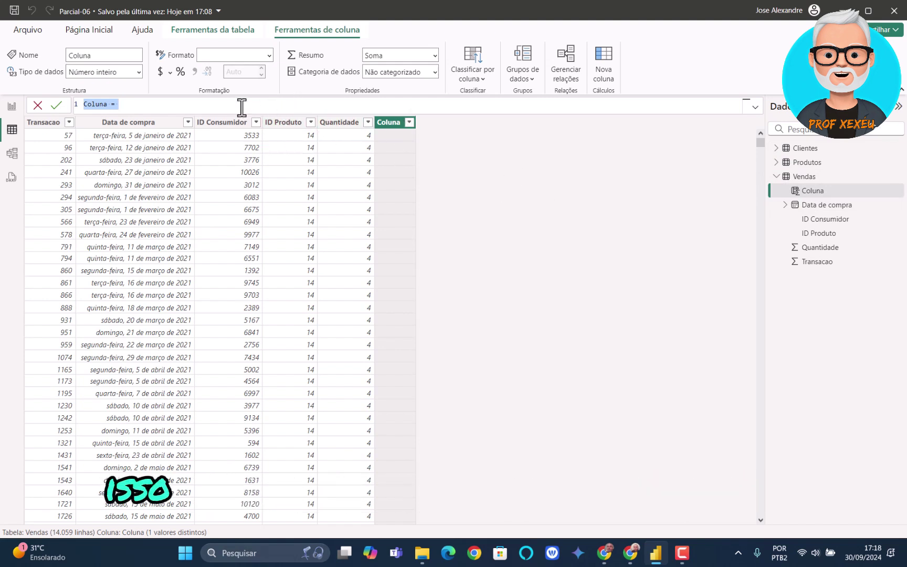
pyautogui.write('ValorUn')
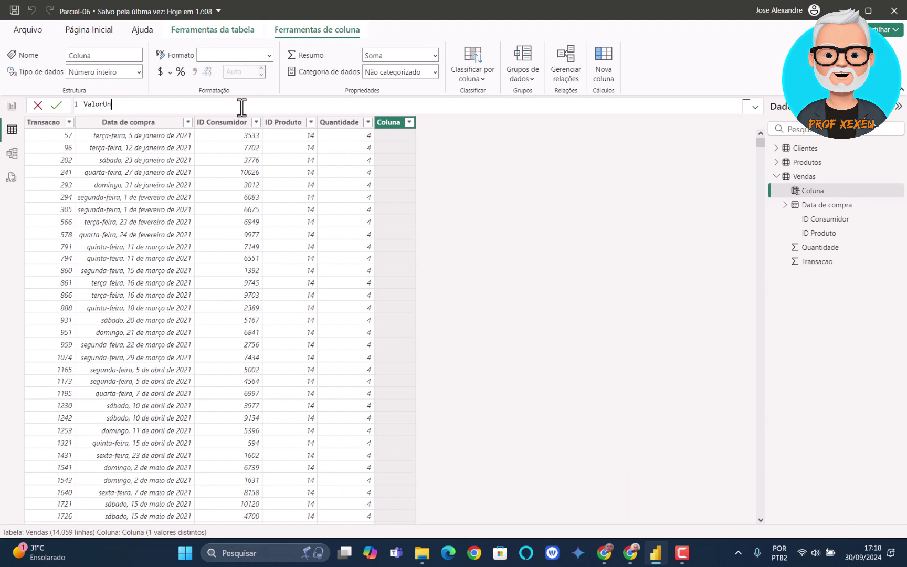
pyautogui.write('itario =')
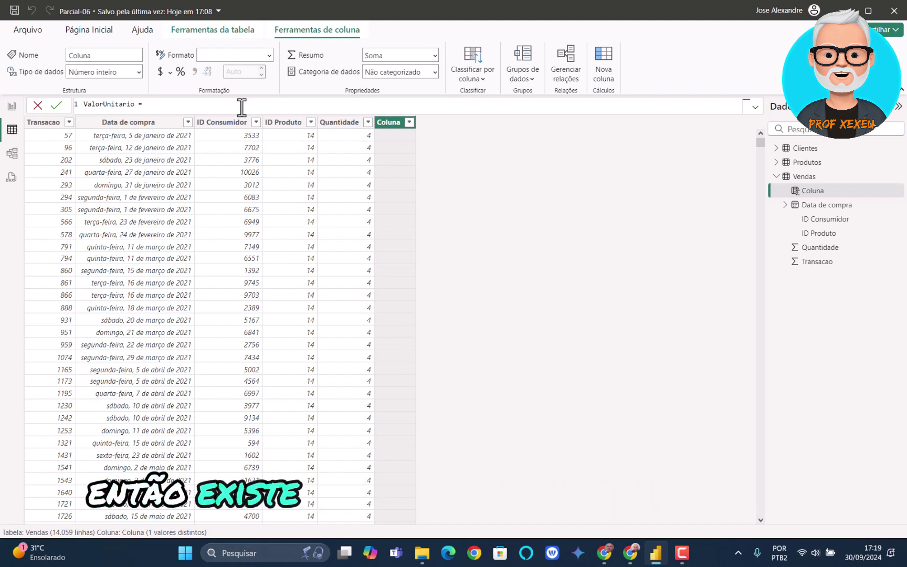
pyautogui.write('RE')
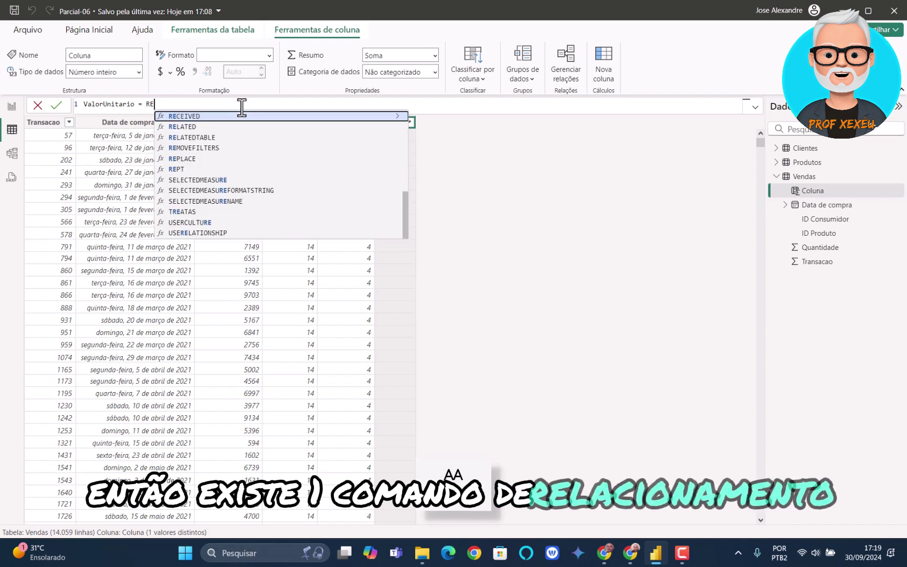
pyautogui.write('LA')
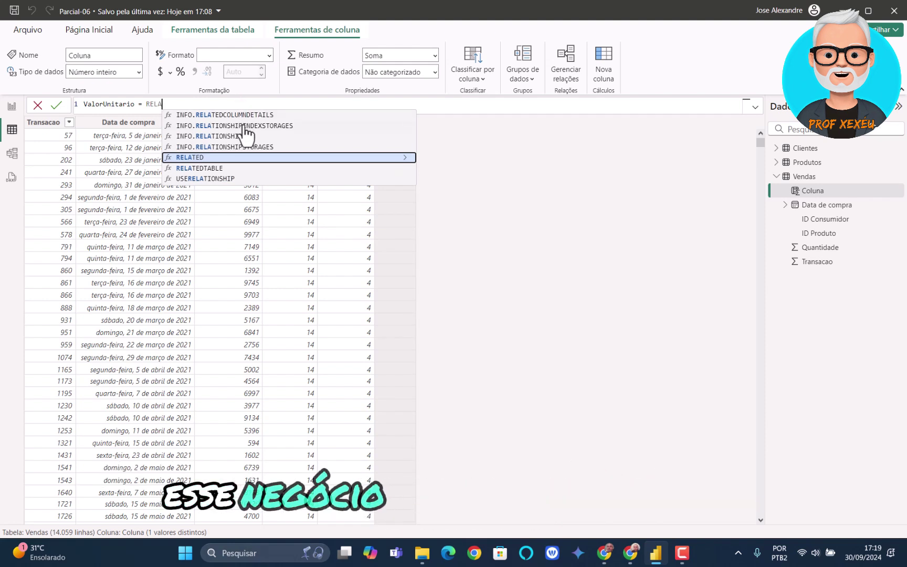
pyautogui.click(208, 158)
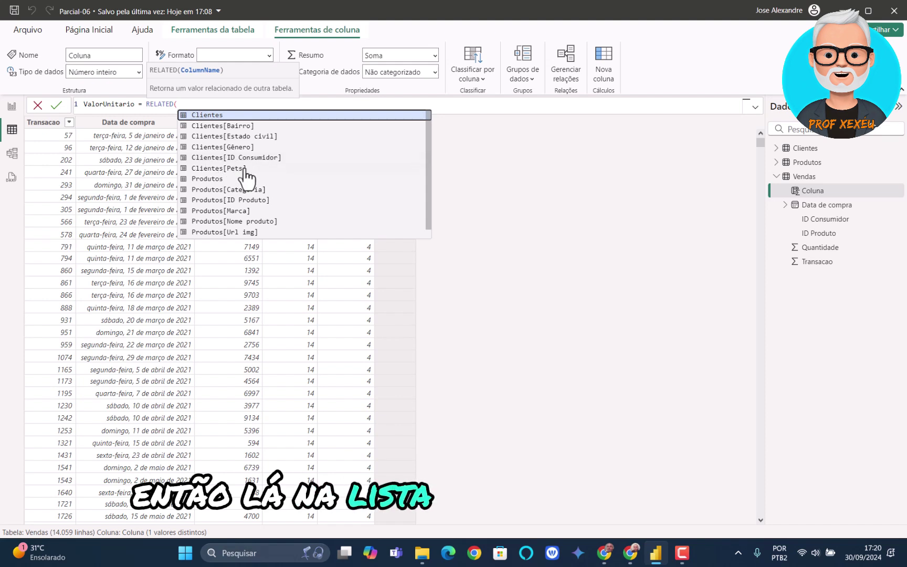
pyautogui.scroll(-1, 244, 176)
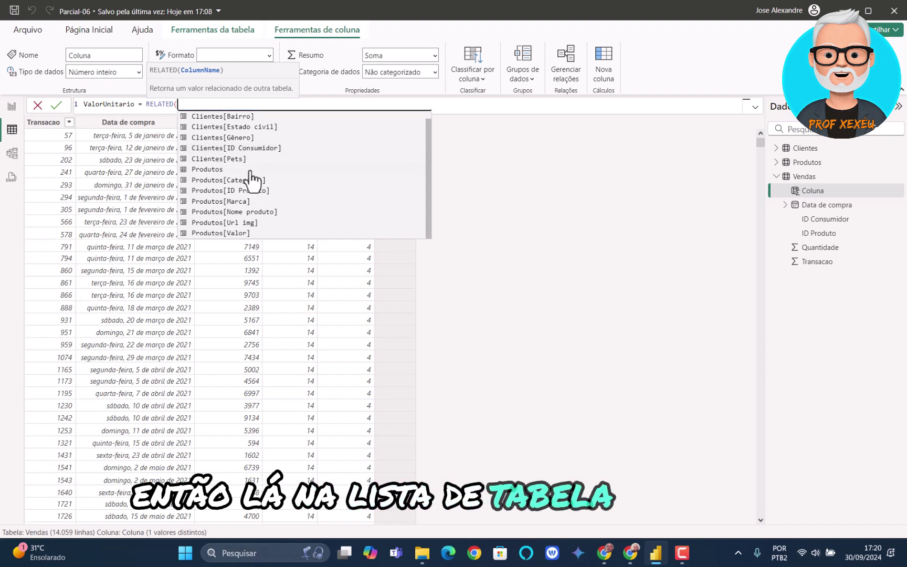
pyautogui.click(243, 234)
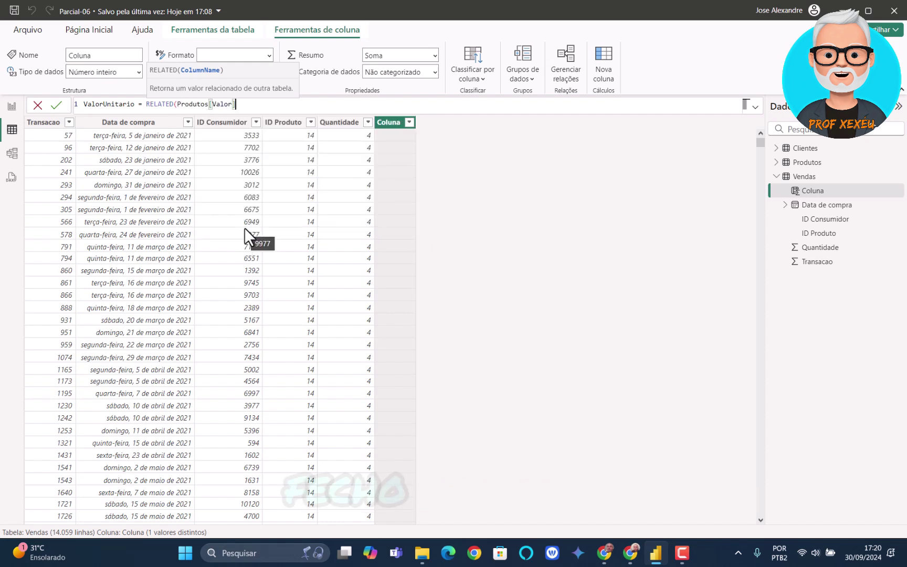
pyautogui.write(')')
pyautogui.press('Return')
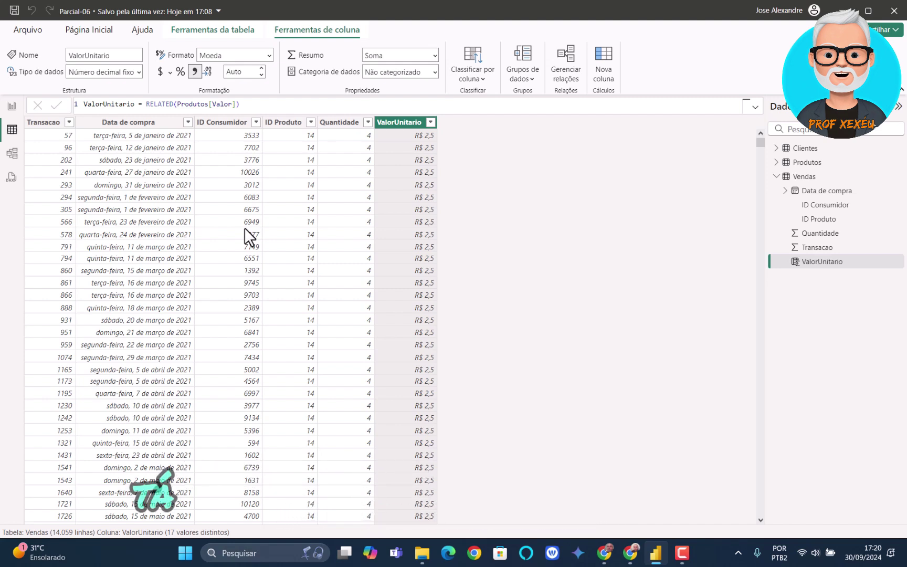
# Create another calculated column in Vendas with the formula ValorVenda = 'Vendas'[Quantidade] * 'Vendas'[ValorUnitario]
pyautogui.click(607, 52)
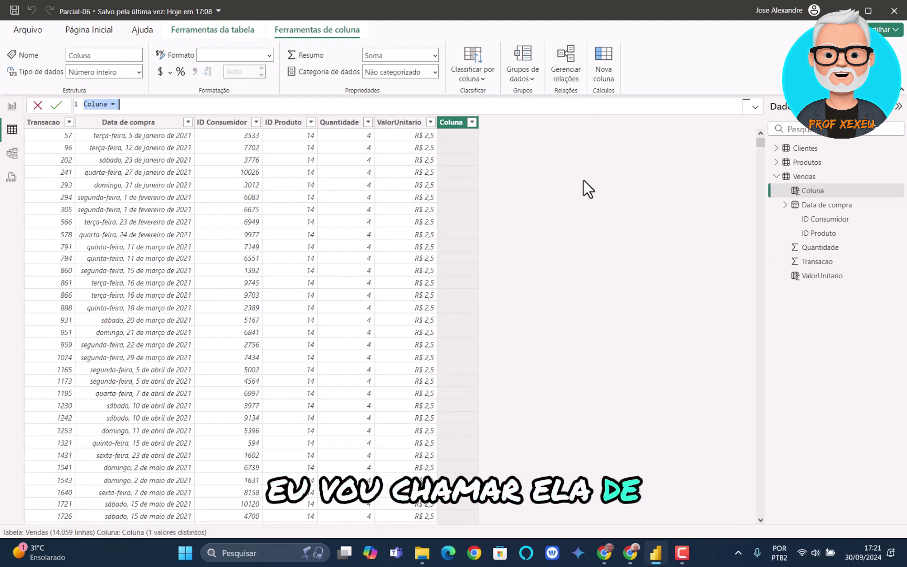
pyautogui.write('V')
pyautogui.press('capslock')
pyautogui.write('alorVend')
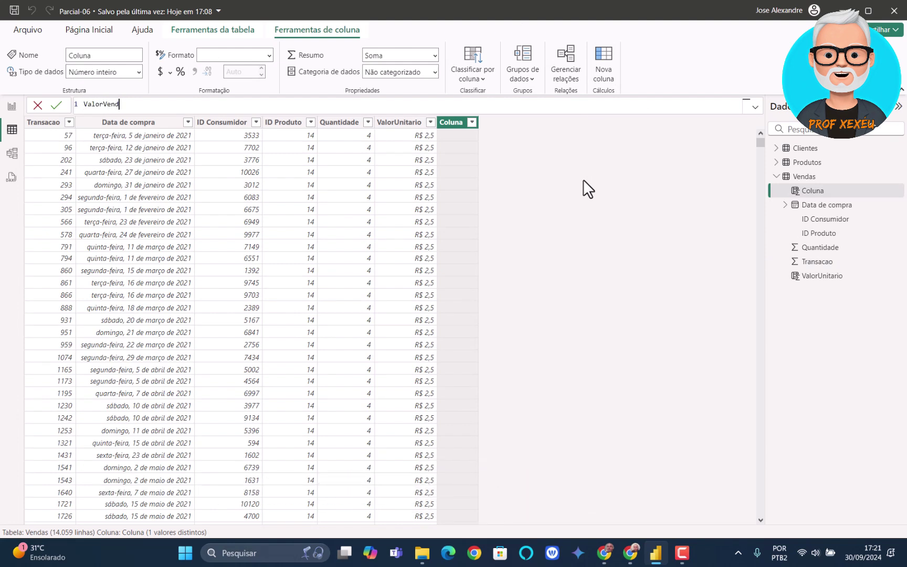
pyautogui.write('a =')
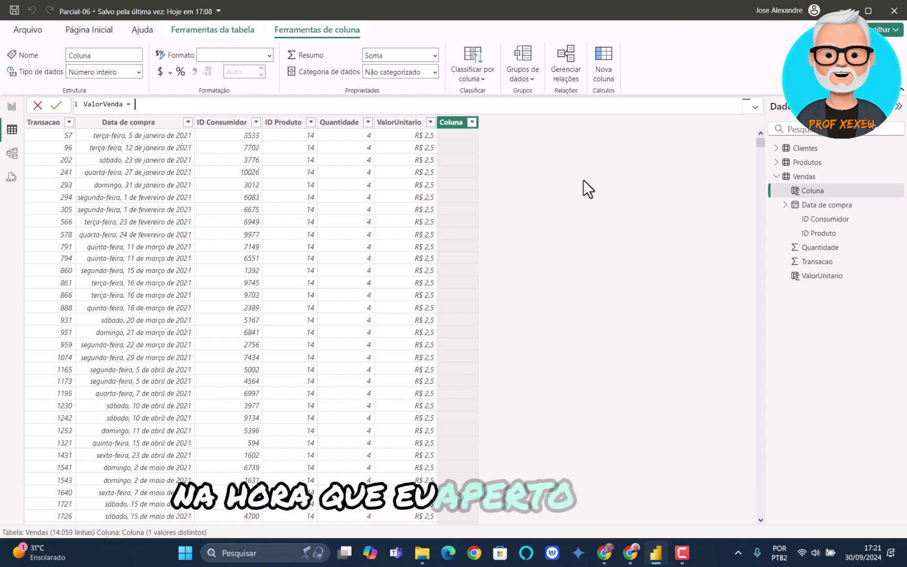
pyautogui.write("'")
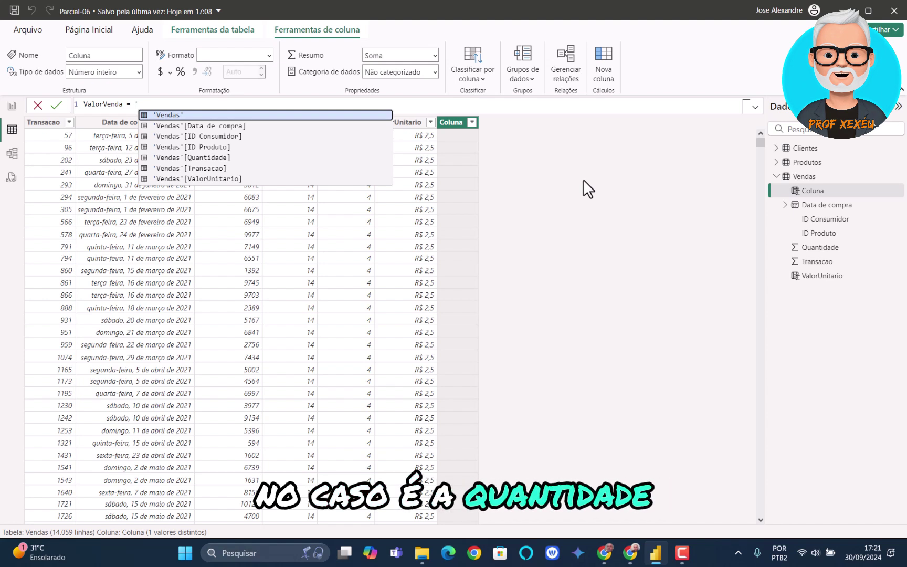
pyautogui.click(202, 157)
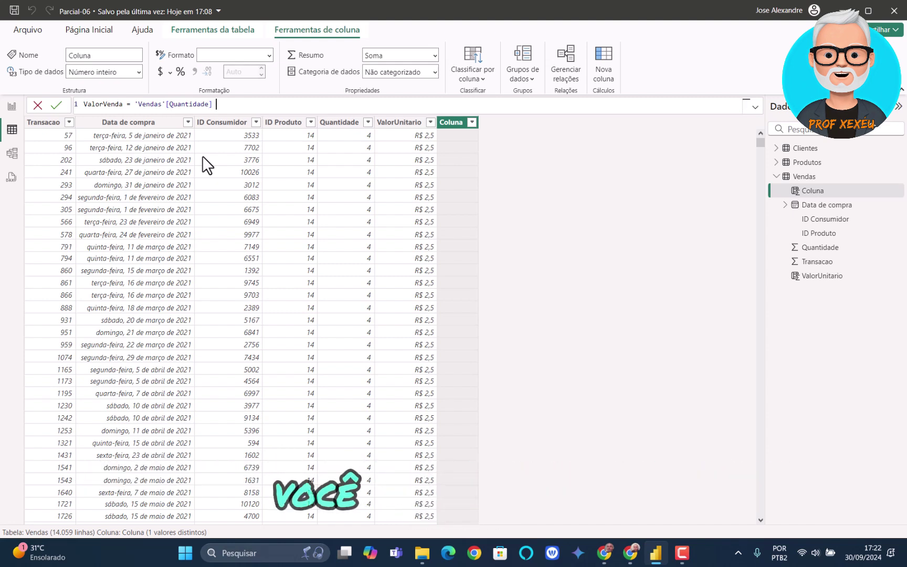
pyautogui.write('*')
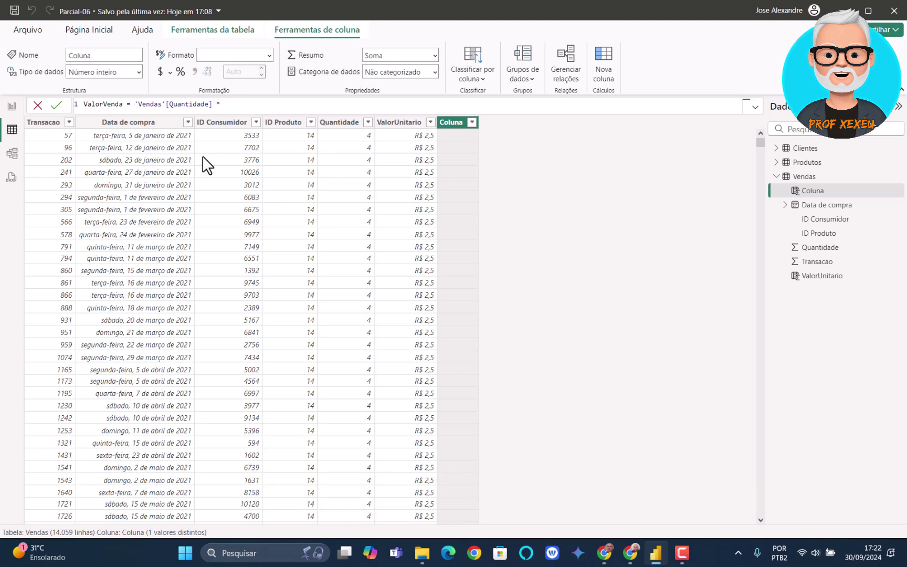
pyautogui.write("'")
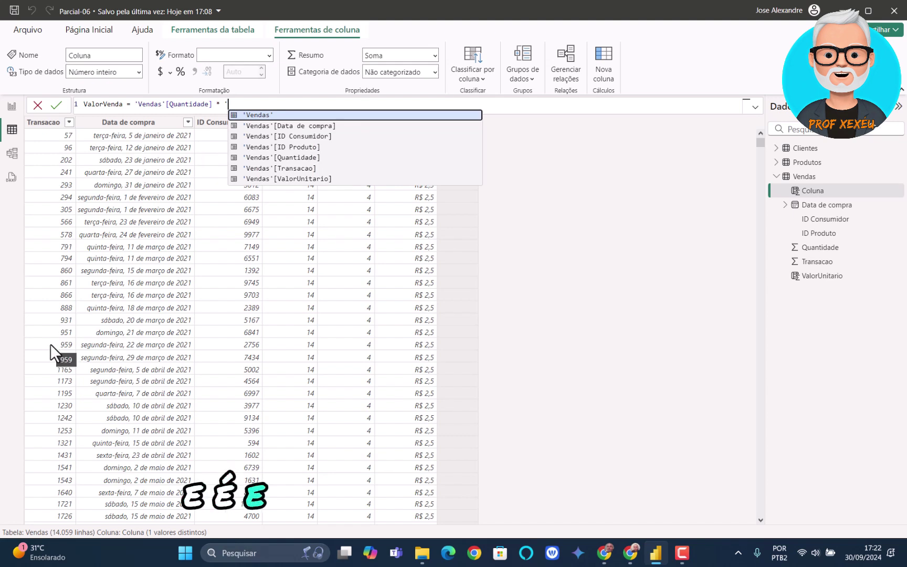
pyautogui.click(314, 179)
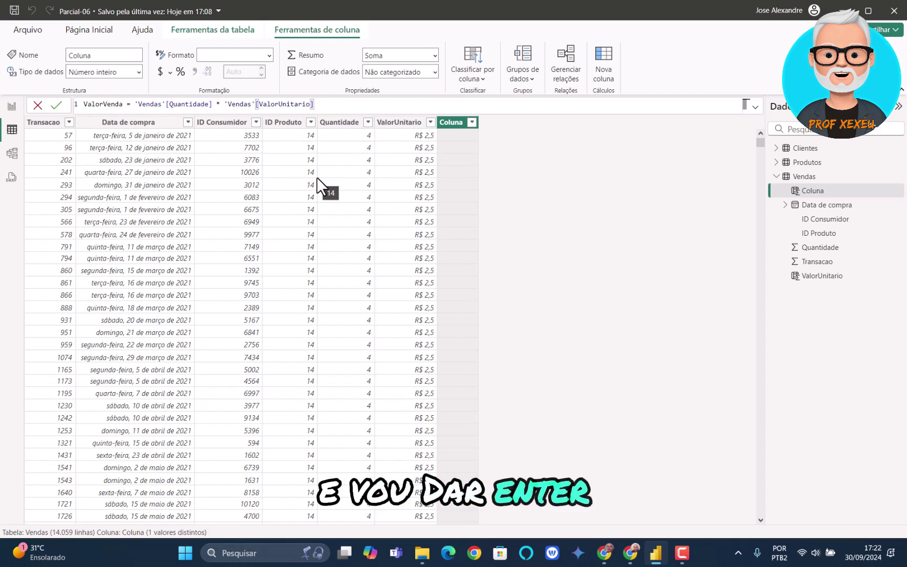
pyautogui.press('Return')
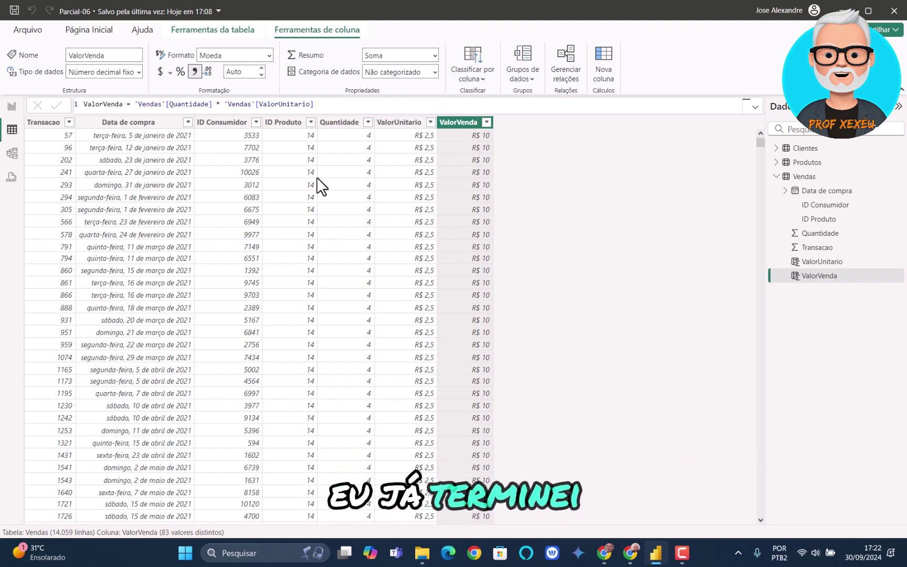
# Add an empty card visual to the report page and place it to the right of the Soma de Quantidade card
pyautogui.click(11, 106)
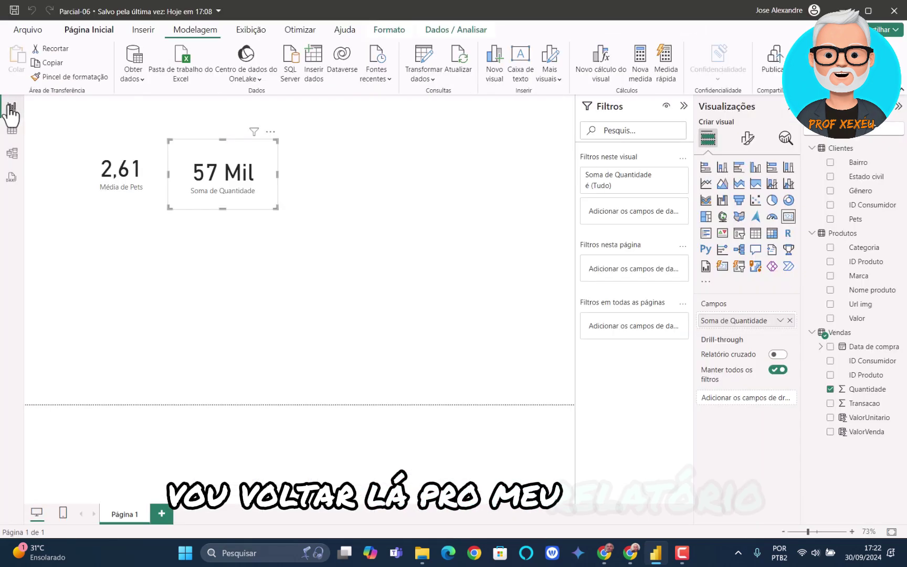
pyautogui.click(422, 214)
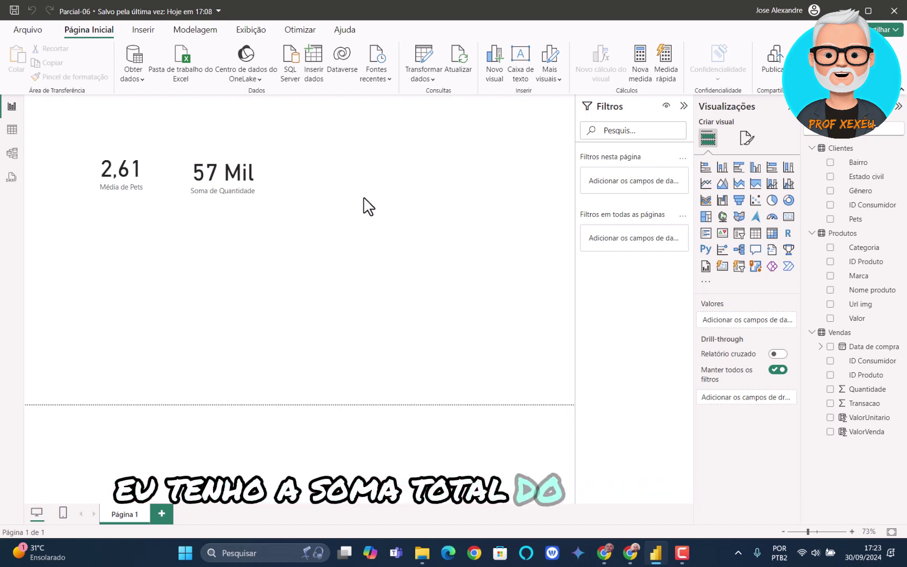
pyautogui.click(788, 216)
pyautogui.moveTo(127, 275); pyautogui.dragTo(344, 176)
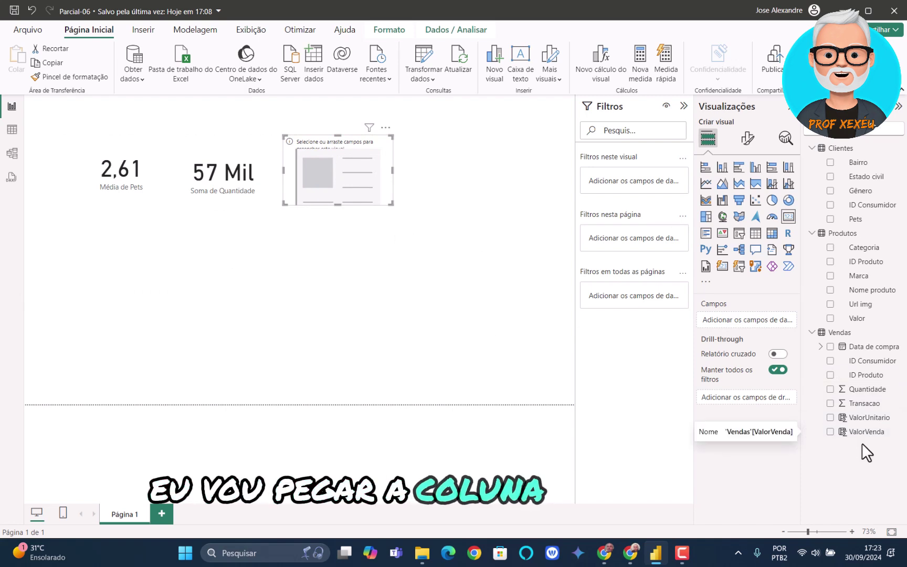
# Fill the new card with the ValorVenda field and widen it so its value fits on one line
pyautogui.moveTo(860, 435); pyautogui.dragTo(828, 404)
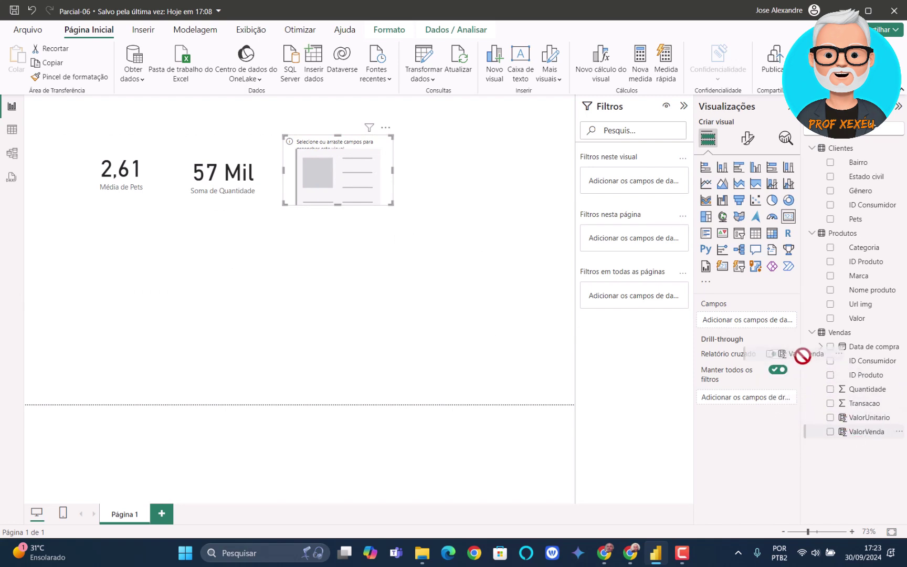
pyautogui.moveTo(768, 327); pyautogui.dragTo(761, 319)
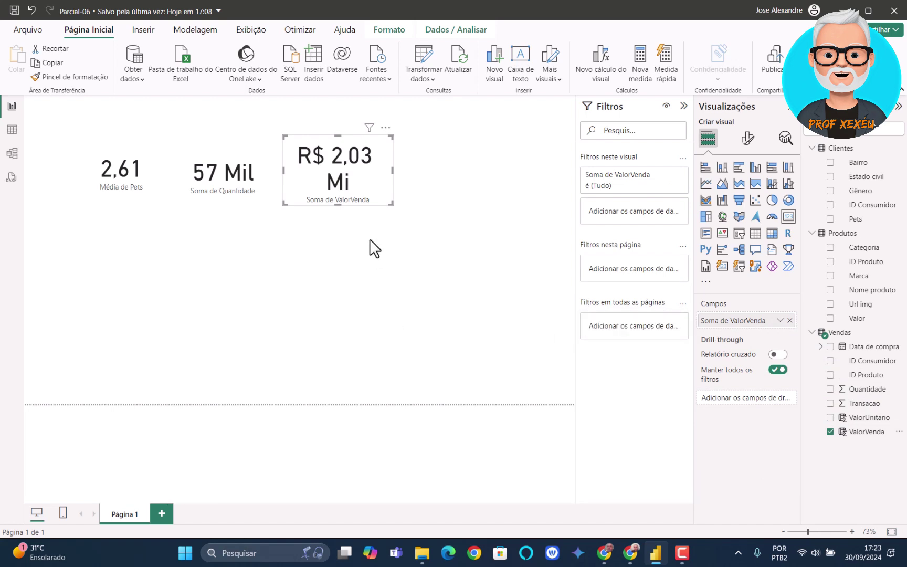
pyautogui.moveTo(391, 171); pyautogui.dragTo(433, 170)
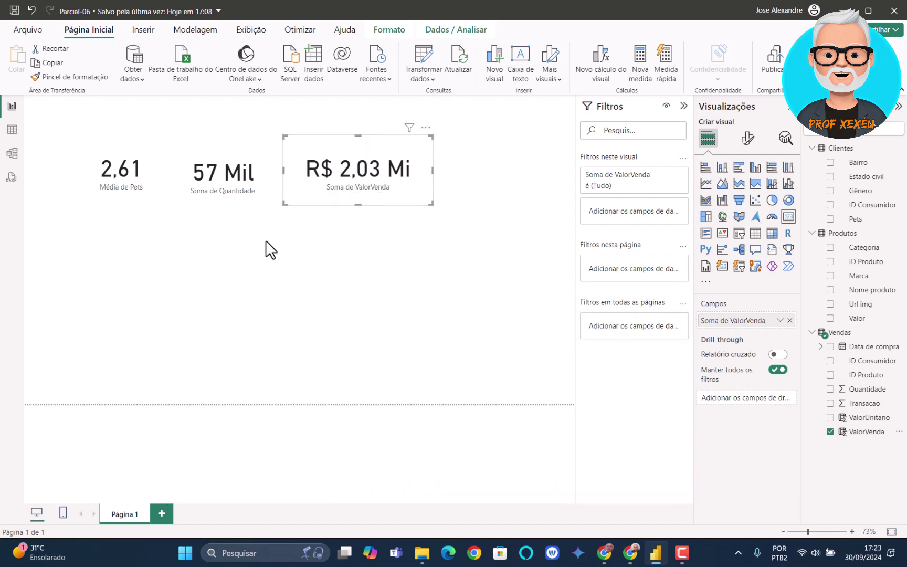
pyautogui.click(260, 263)
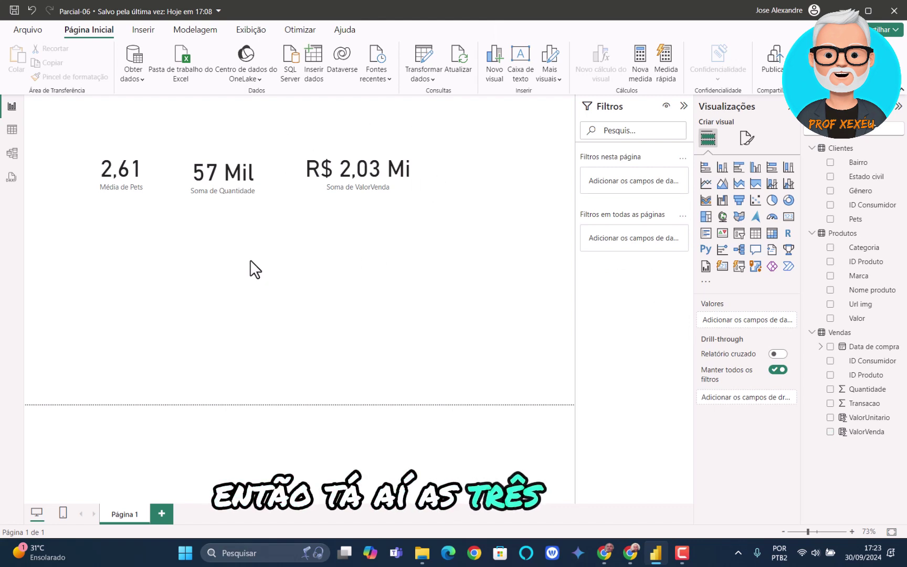